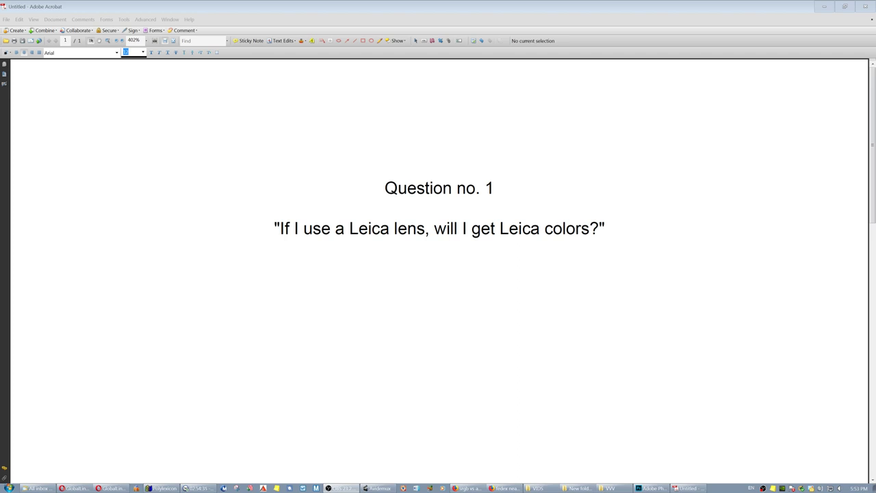
- Compare the Adobe Standard and Adobe Vivid profiles on DSCF0655.RAF, then go back to Adobe Color
left_click(650, 487)
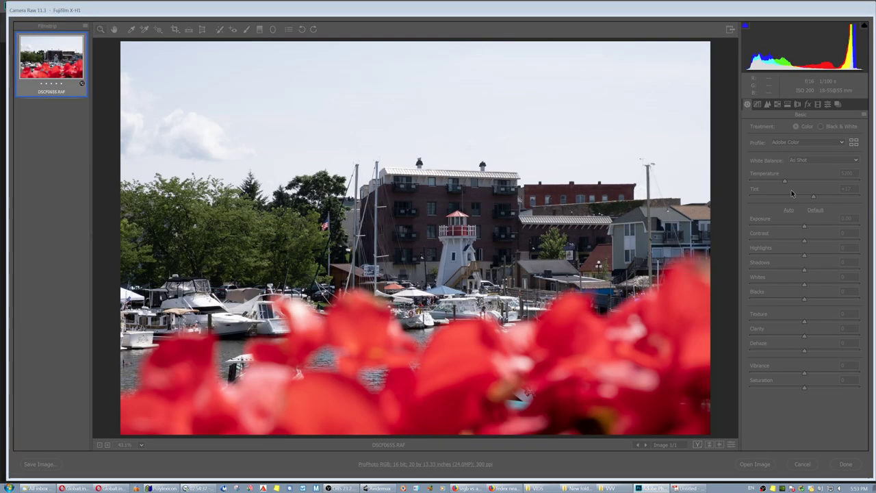
left_click(812, 145)
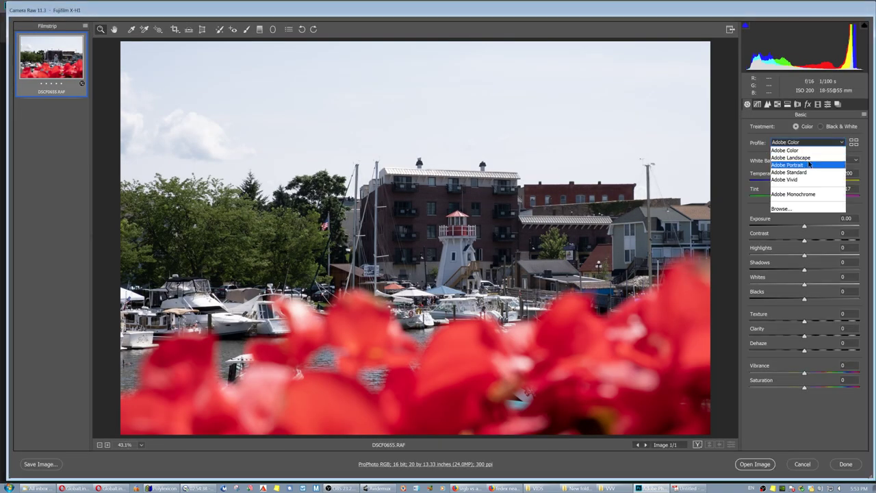
left_click(810, 164)
left_click(811, 145)
left_click(810, 172)
left_click(809, 143)
left_click(804, 178)
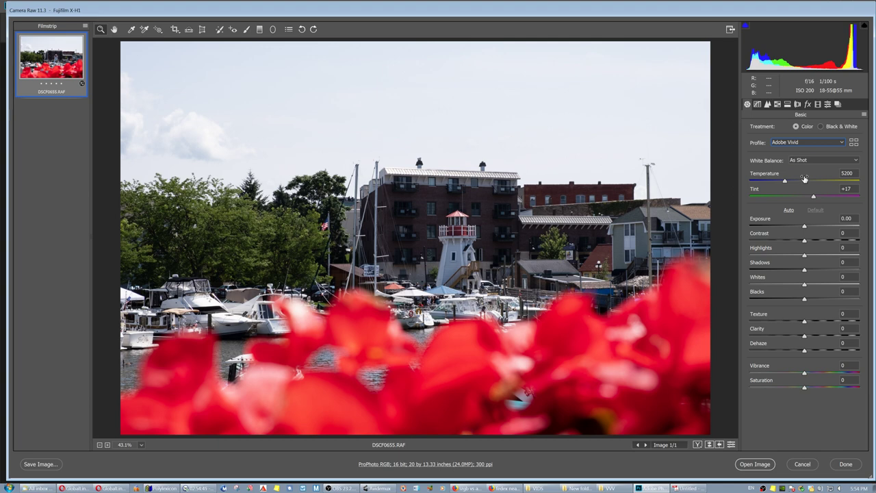
left_click(805, 145)
left_click(803, 148)
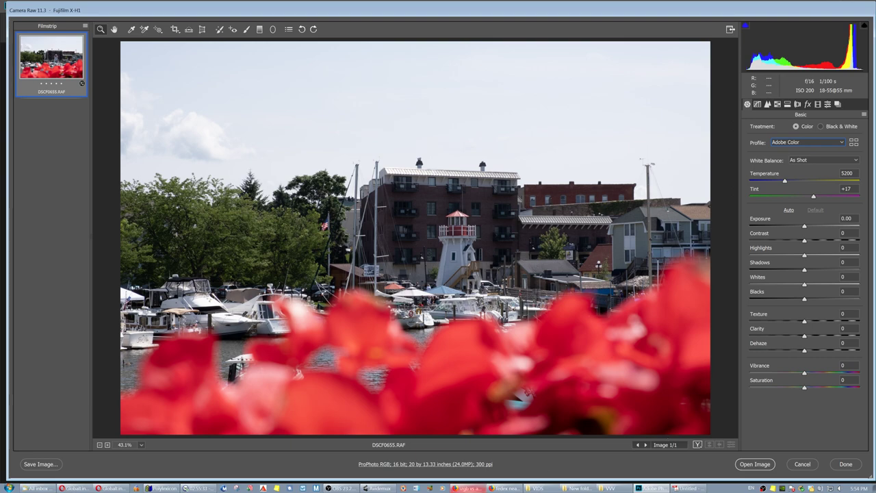
- Show the sRGB vs Adobe RGB Google Images results for comparison
left_click(467, 488)
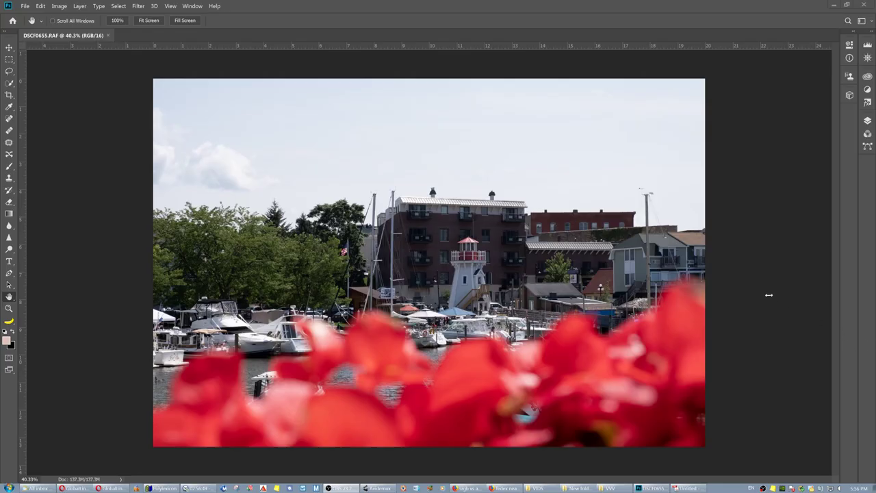
- Open the custom proof condition settings under View > Proof Setup
left_click(170, 6)
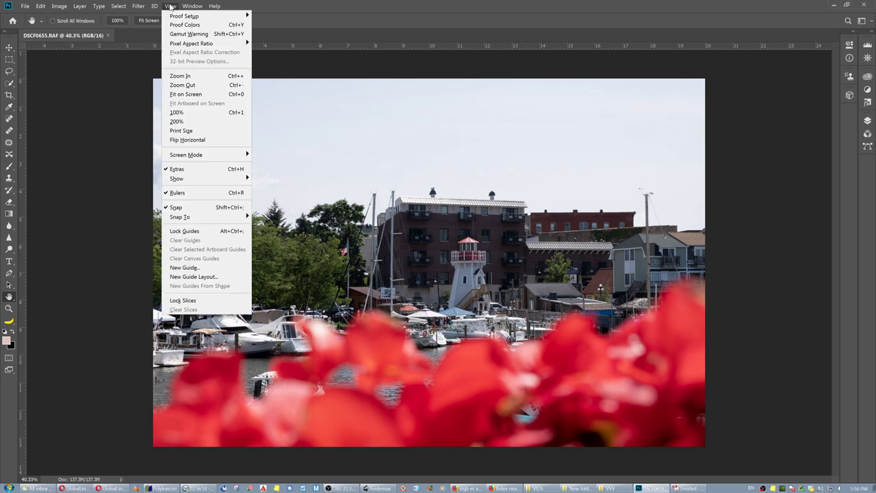
mouse_move(182, 17)
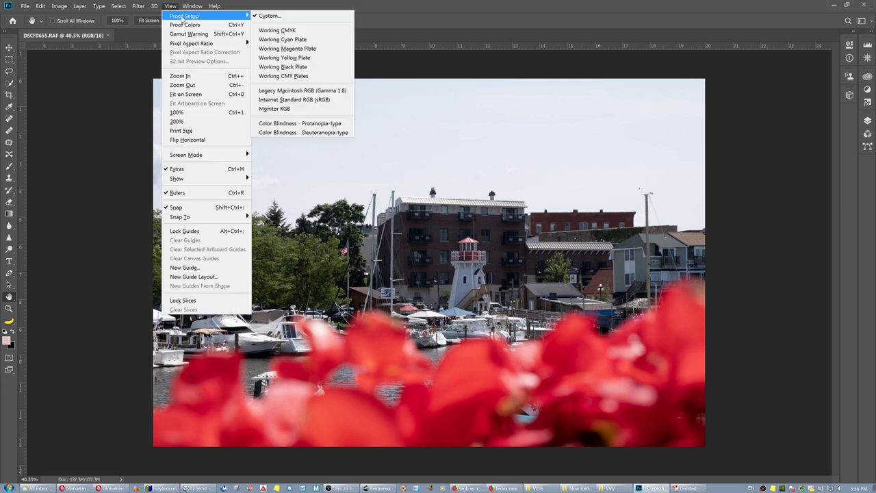
left_click(269, 15)
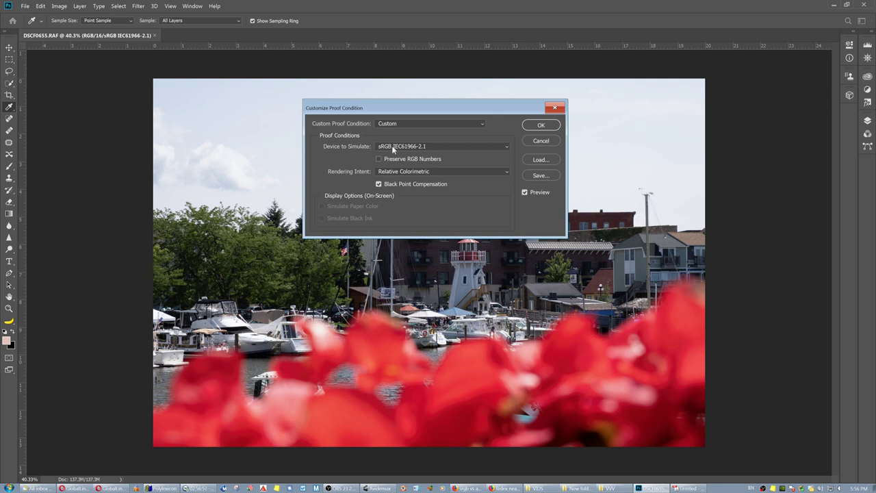
- Confirm the sRGB IEC61966-2.1 soft proof and turn on the gamut warning
left_click(540, 123)
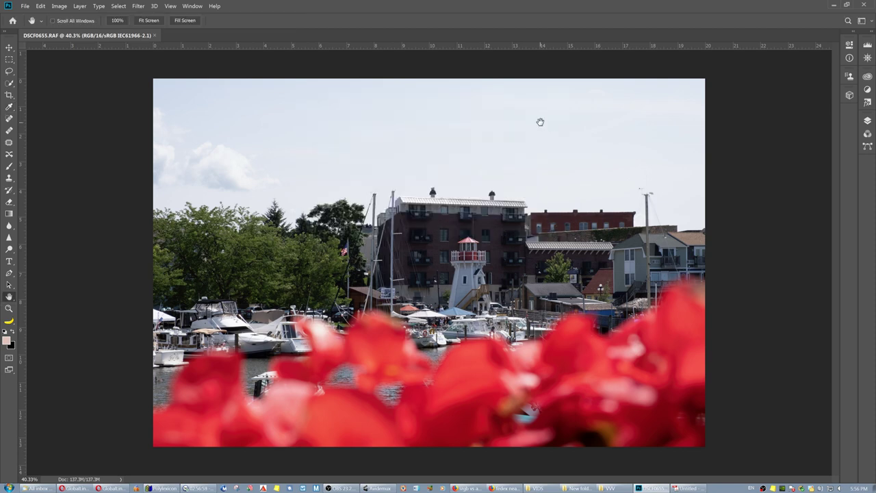
left_click(170, 6)
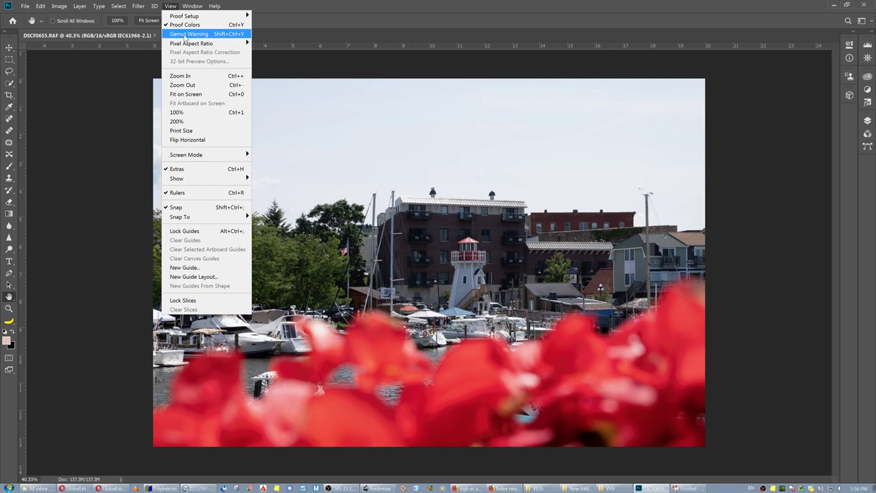
left_click(183, 34)
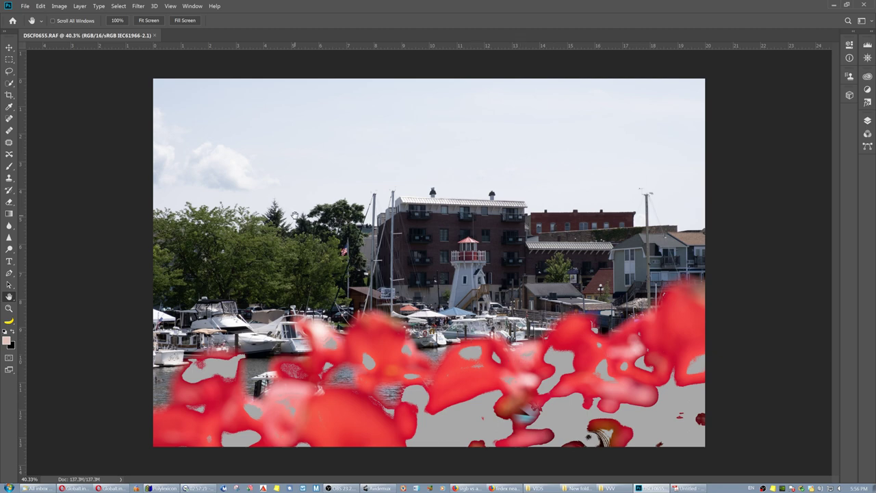
- Turn the gamut warning off again after inspecting the greyed red flowers
left_click(170, 6)
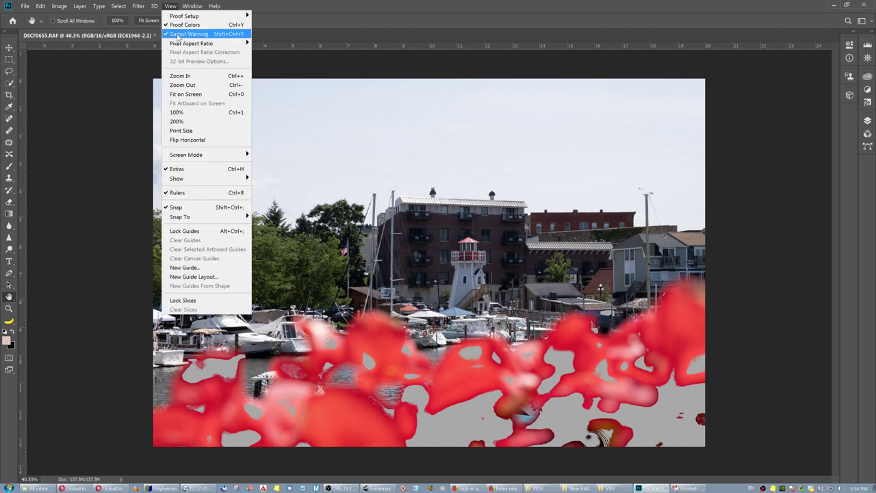
left_click(176, 34)
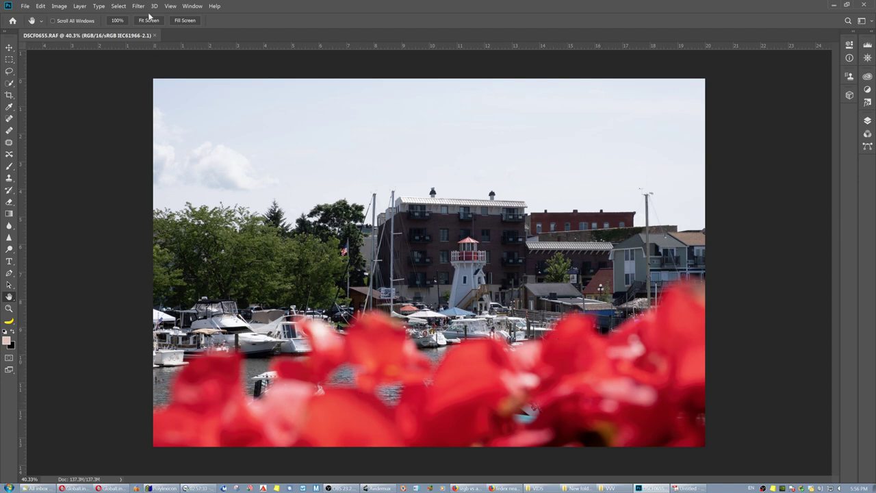
left_click(170, 6)
- Turn the gamut warning back on so the out-of-gamut red flowers show grey
left_click(175, 33)
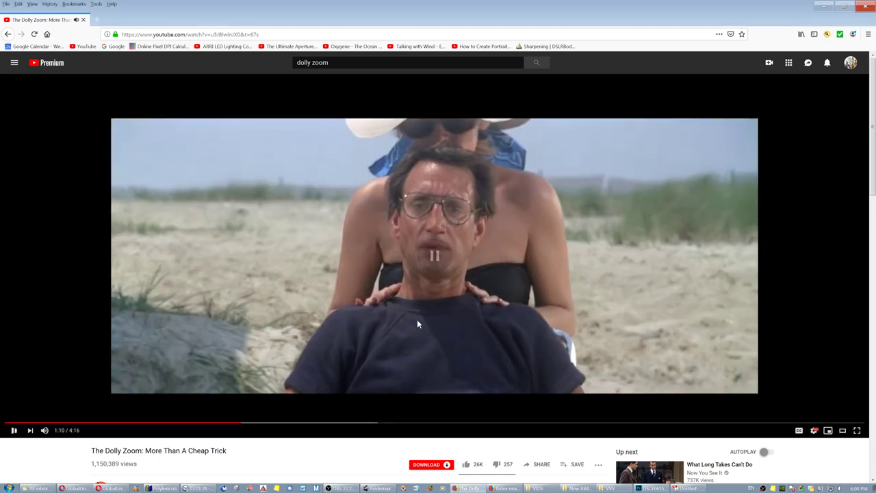
left_click(416, 319)
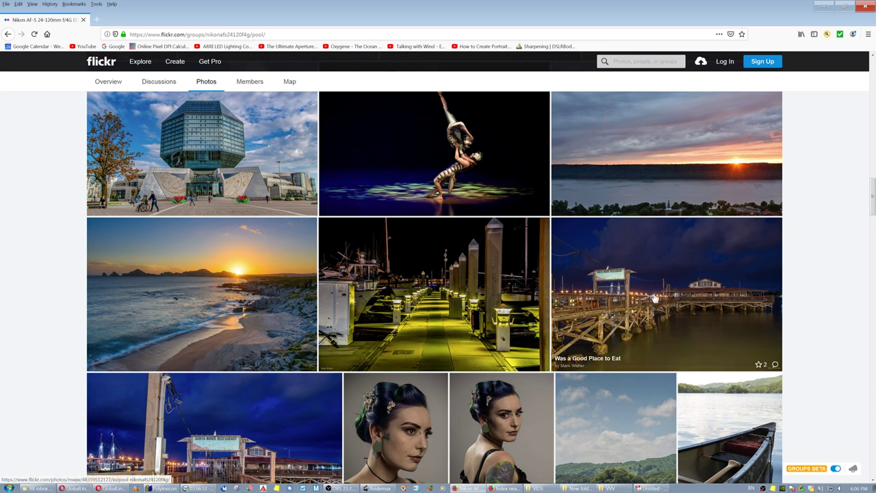
- View the night pier photo 'Was a Good Place to Eat', then return to the group pool
scroll(662, 299, "down", 1)
left_click(665, 265)
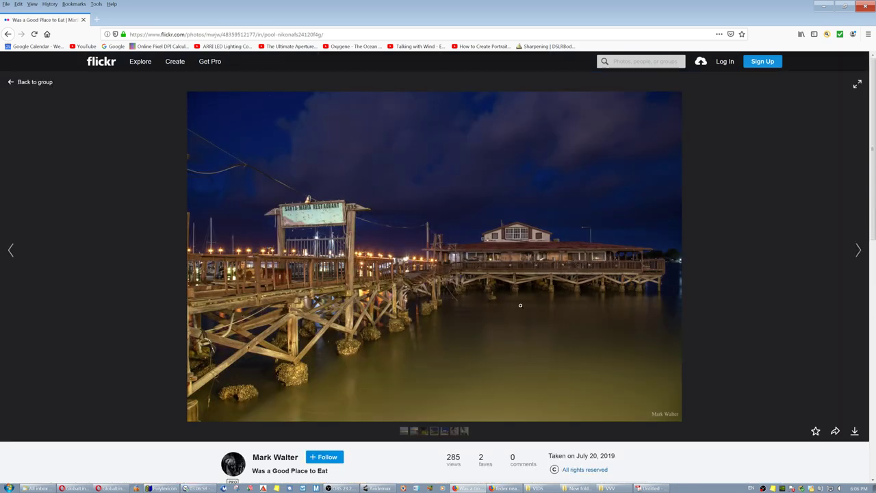
left_click(41, 82)
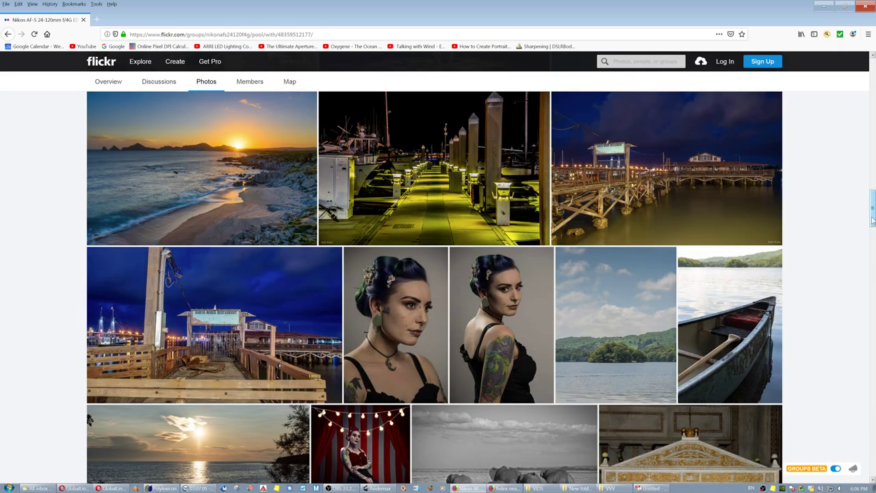
- Scroll further down the Nikon 24-120mm pool and open the sunlit cloister photo
left_click_drag(872, 219, 873, 246)
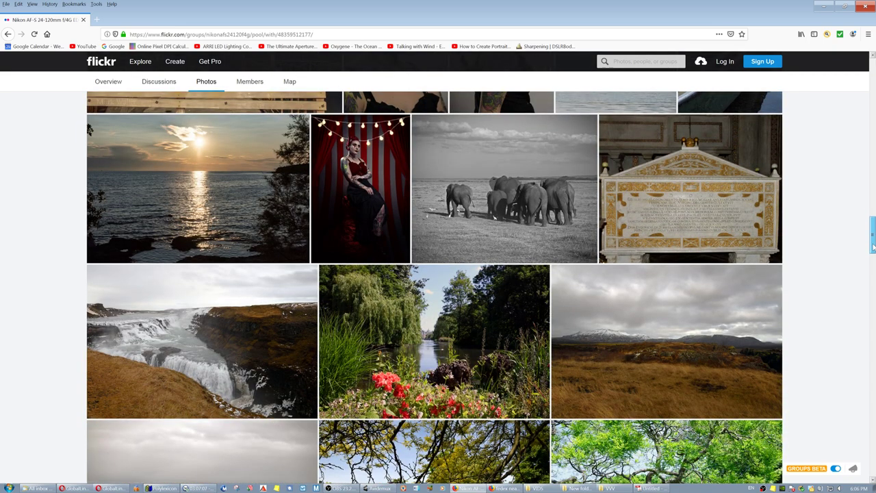
left_click_drag(873, 246, 872, 298)
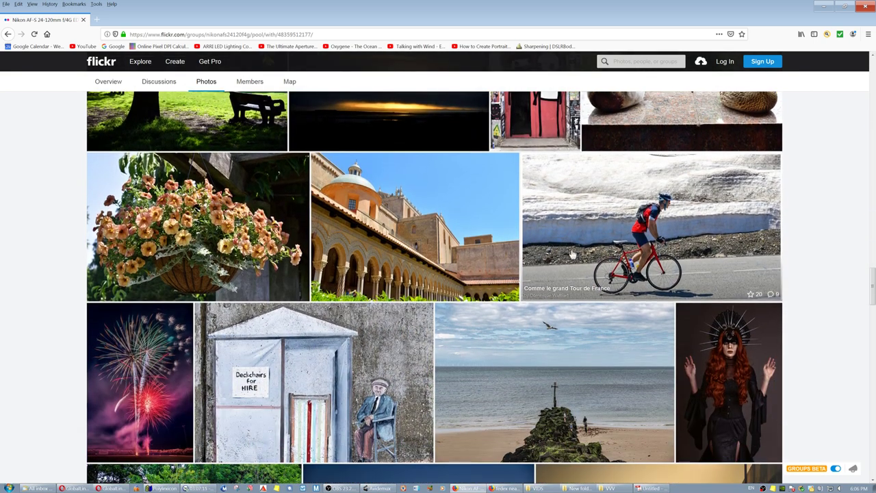
left_click(417, 236)
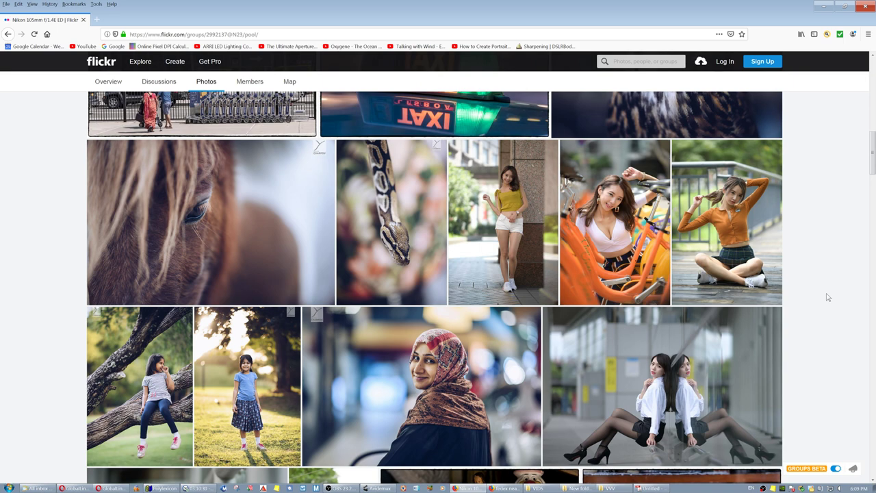
- Open the photo of the seated woman in the orange top
left_click(701, 233)
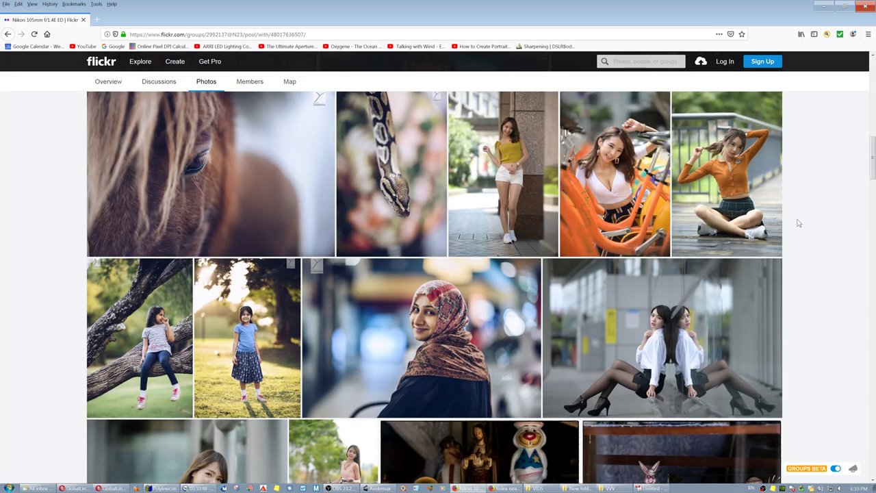
- Scroll well down the Nikon 105mm pool and open the DSC_9513-1 photo
scroll(798, 228, "down", 3)
scroll(806, 236, "down", 1)
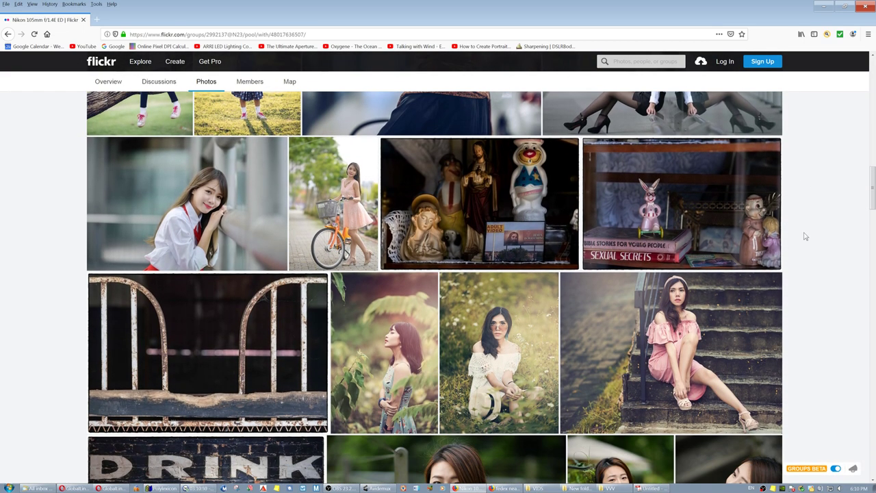
scroll(805, 236, "down", 4)
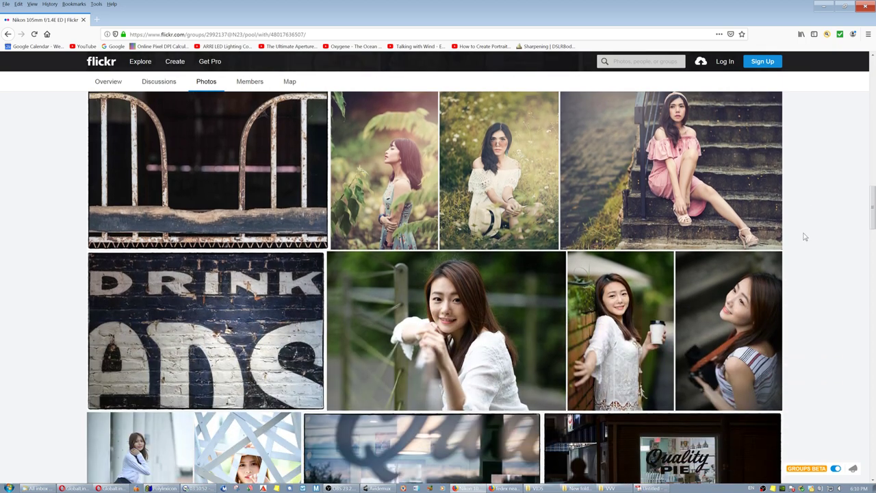
scroll(811, 238, "down", 1)
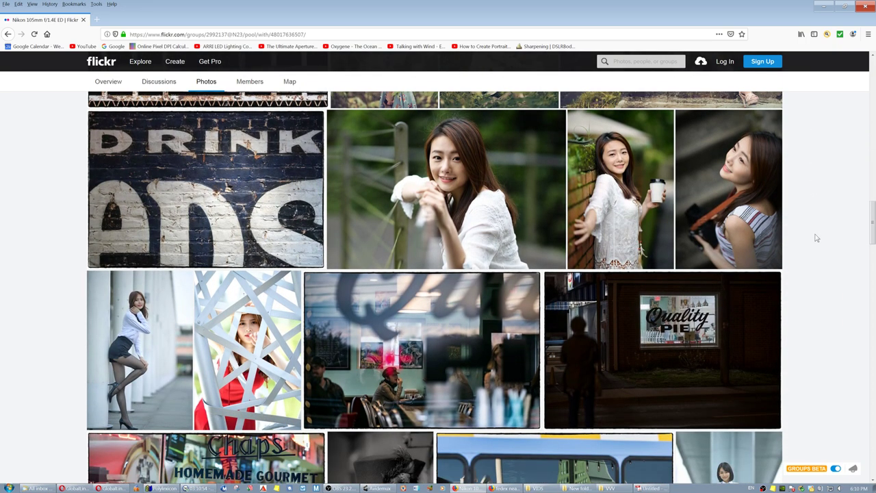
scroll(816, 239, "down", 3)
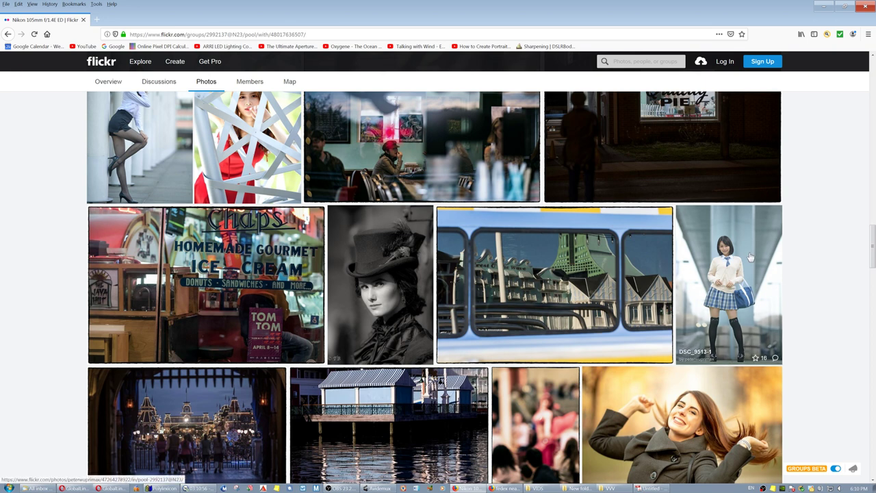
left_click(727, 258)
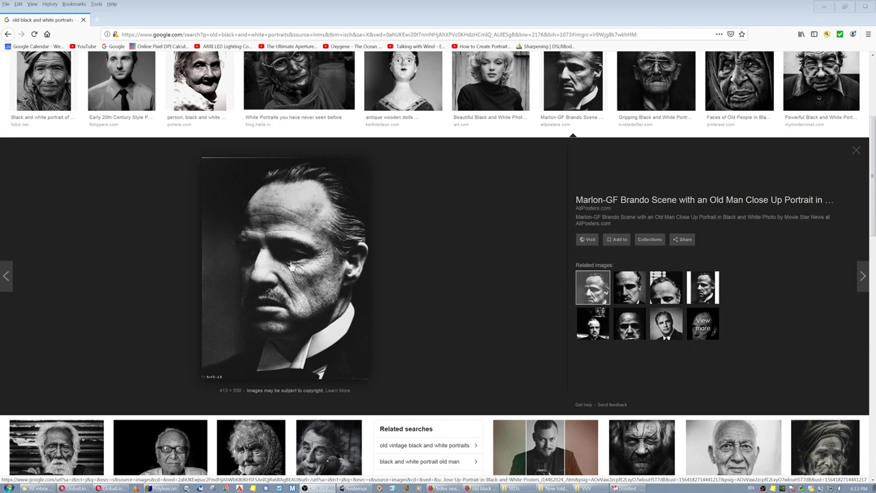
- Show a related black-and-white portrait of the young actor in the large preview
left_click(661, 331)
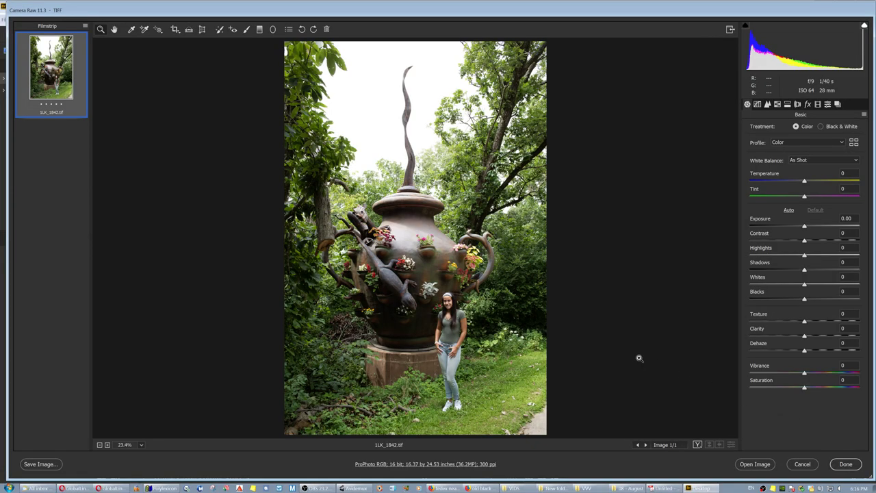
- Zoom into the teapot sculpture's pot up to 300%
left_click(433, 254)
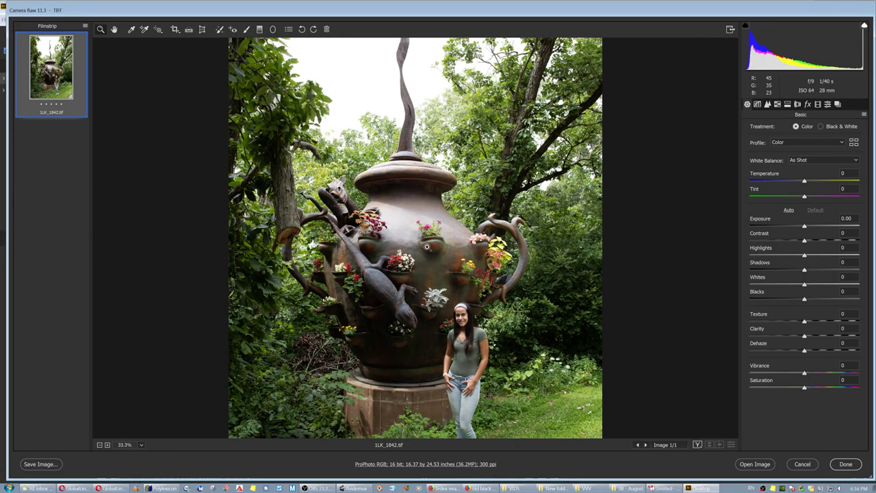
left_click(431, 239)
left_click(432, 237)
left_click(435, 235)
left_click(390, 230)
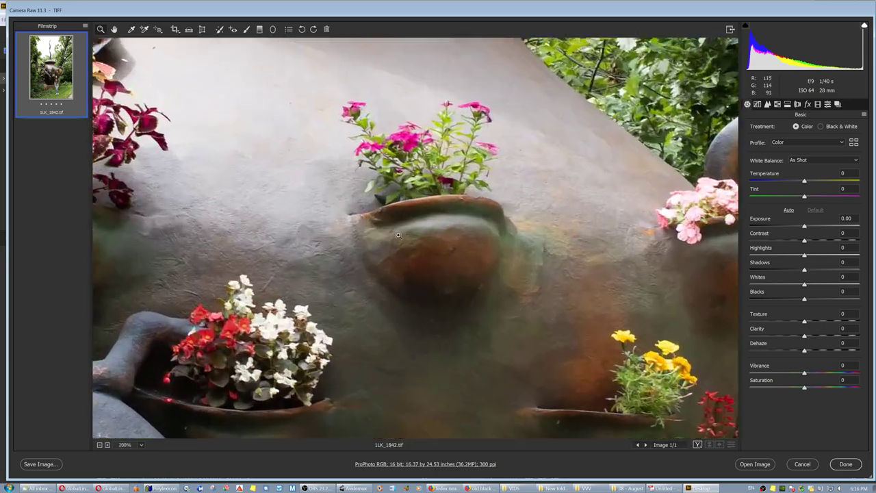
left_click(391, 245)
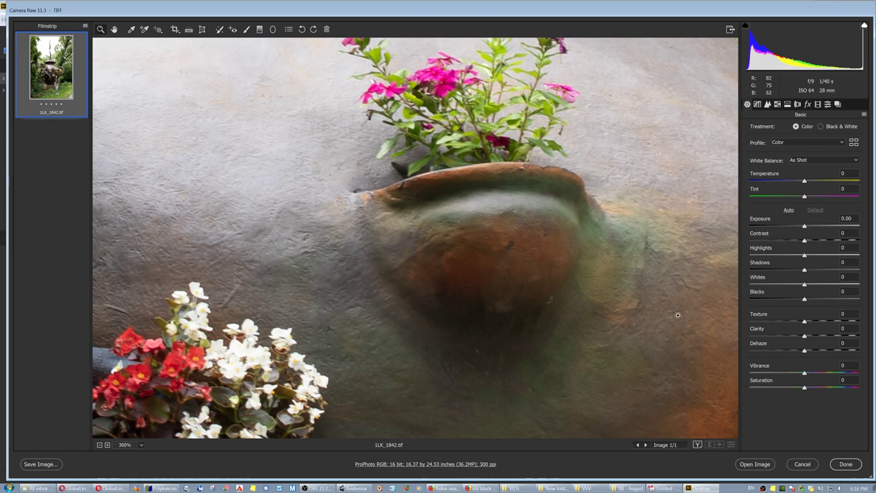
- Set Saturation to -38 and Clarity to -34, then fit the photo in view
left_click_drag(804, 391, 784, 390)
left_click_drag(805, 336, 785, 338)
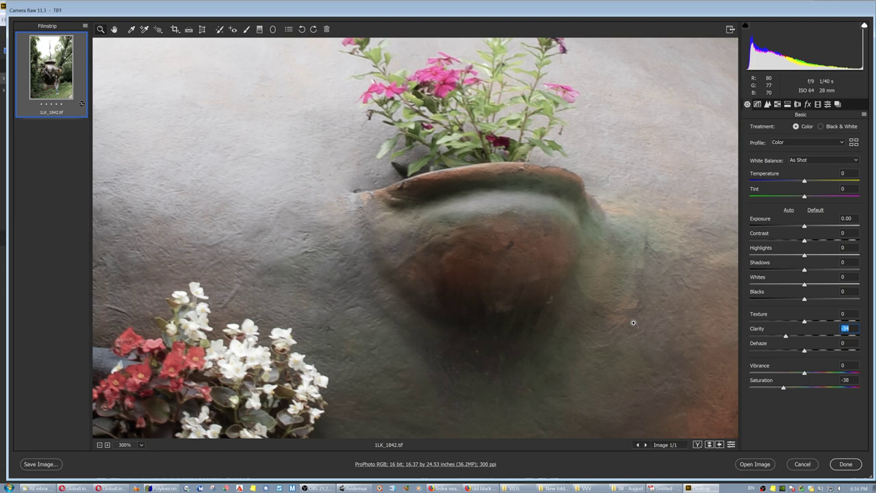
key("ctrl+0")
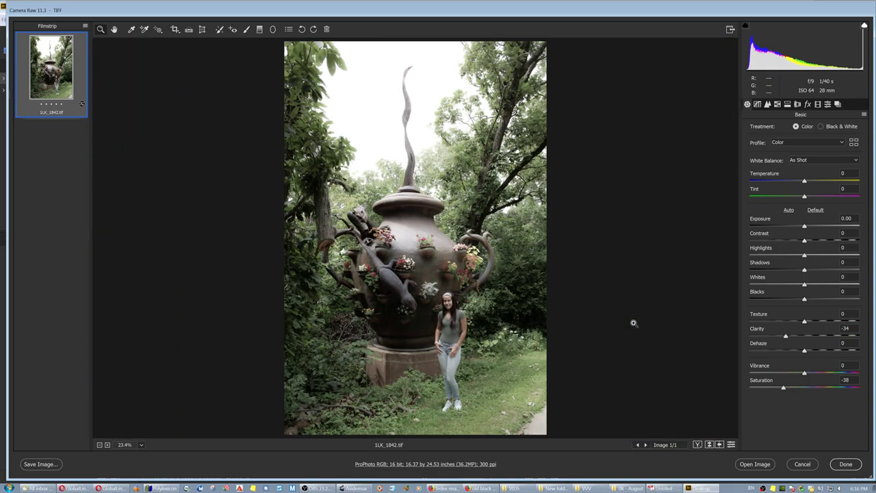
key("ctrl+plus")
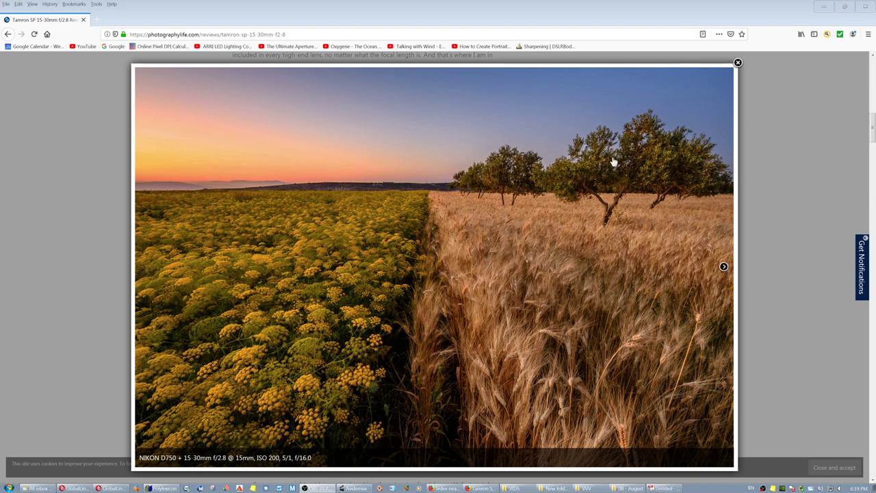
- Close the enlarged sunset field photo and scroll down the Tamron 15-30mm review
left_click(738, 62)
scroll(697, 239, "down", 10)
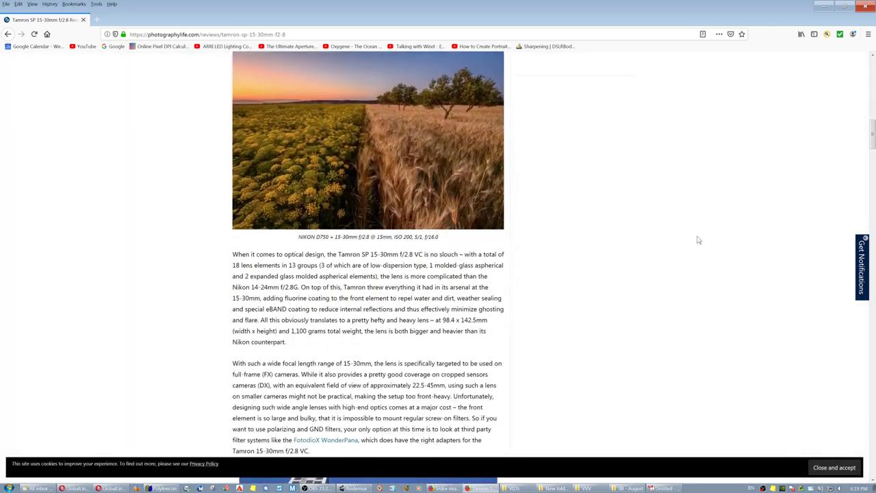
scroll(664, 249, "down", 3)
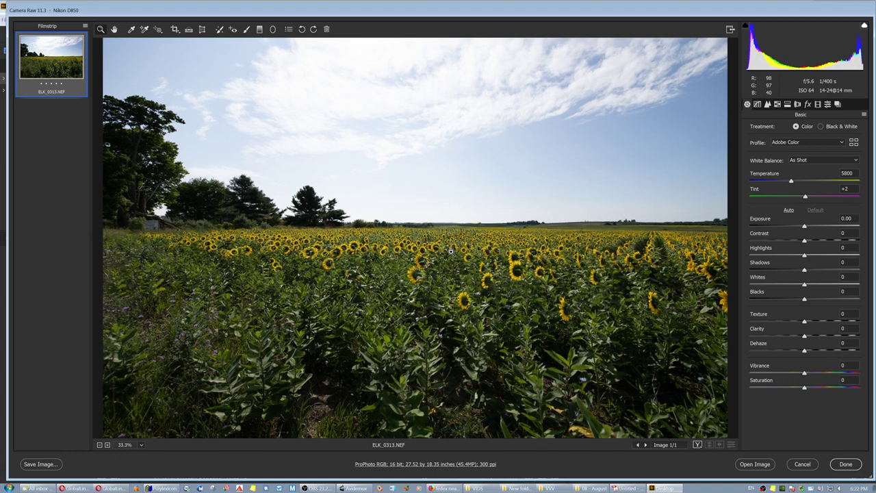
- Zoom the sunflower field preview in to 200%
left_click(450, 252)
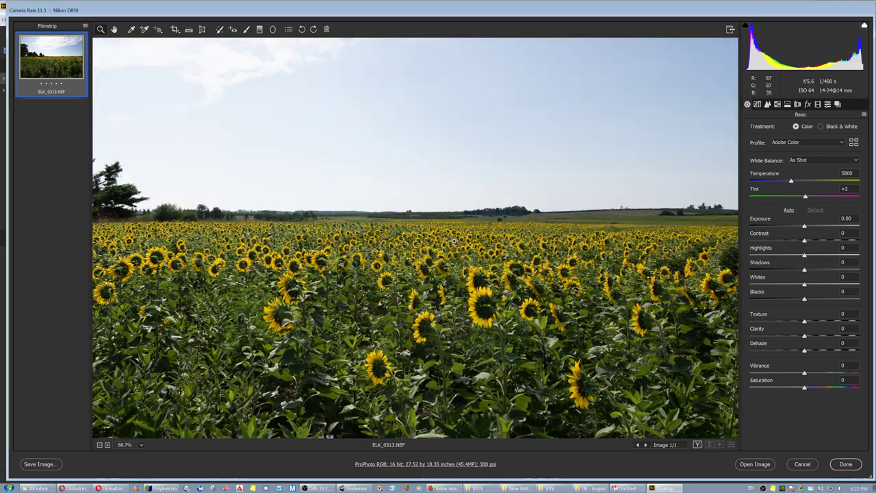
left_click(454, 241)
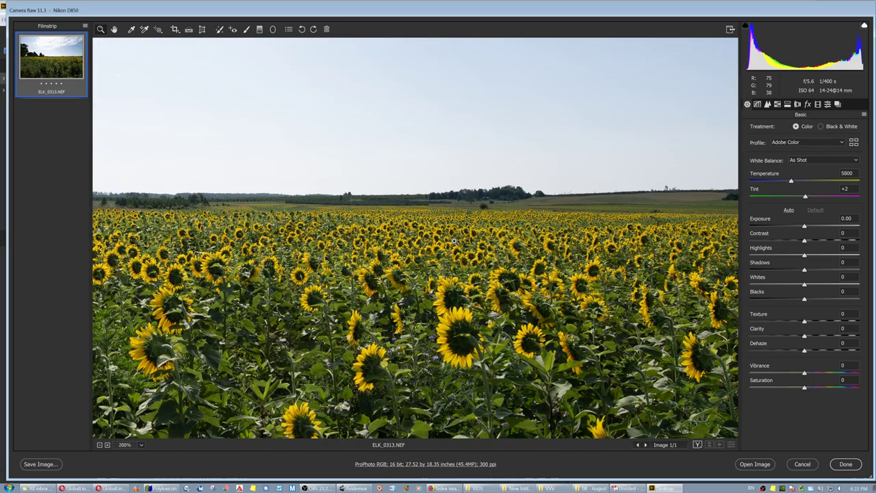
left_click(454, 241)
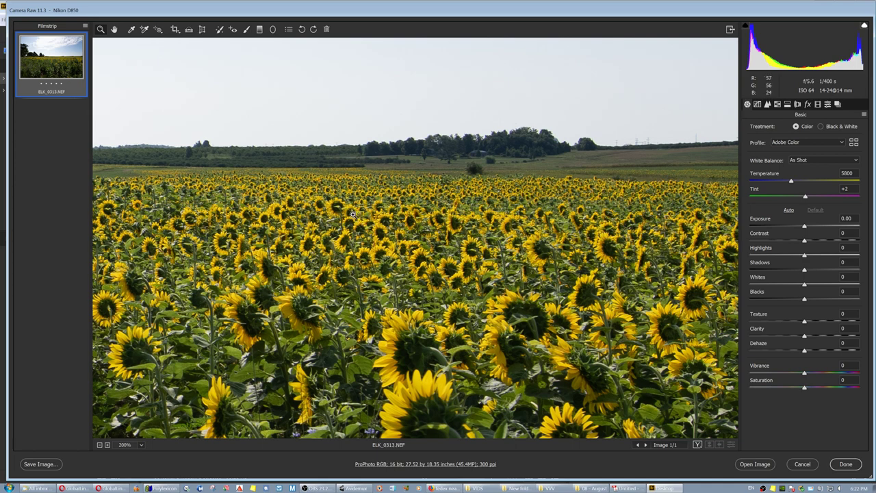
- Pan the magnified view across the sunflowers to show the left, right and far tree lines
left_click(114, 30)
left_click_drag(319, 199, 442, 176)
left_click_drag(379, 188, 492, 180)
left_click_drag(418, 193, 528, 176)
left_click_drag(438, 182, 376, 180)
left_click_drag(520, 202, 414, 213)
left_click_drag(658, 236, 540, 242)
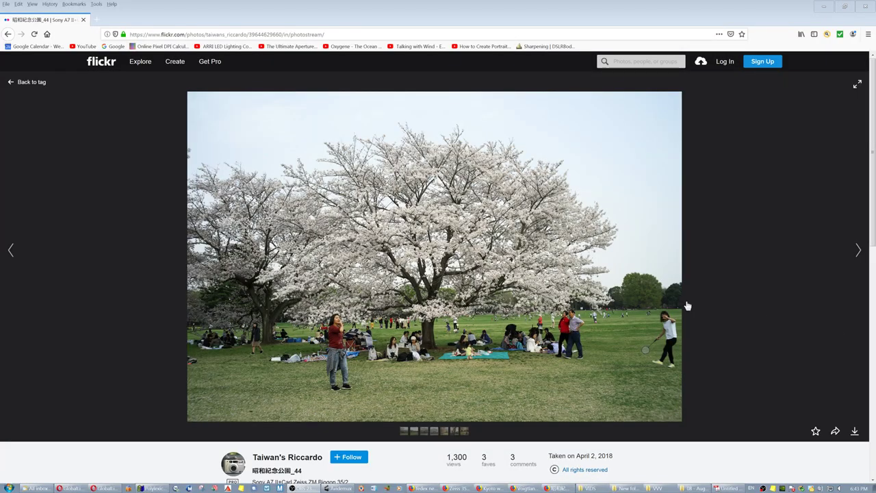
- Open the cherry-blossom photo, scroll down to its EXIF info and back, then enlarge it to full size
left_click(477, 274)
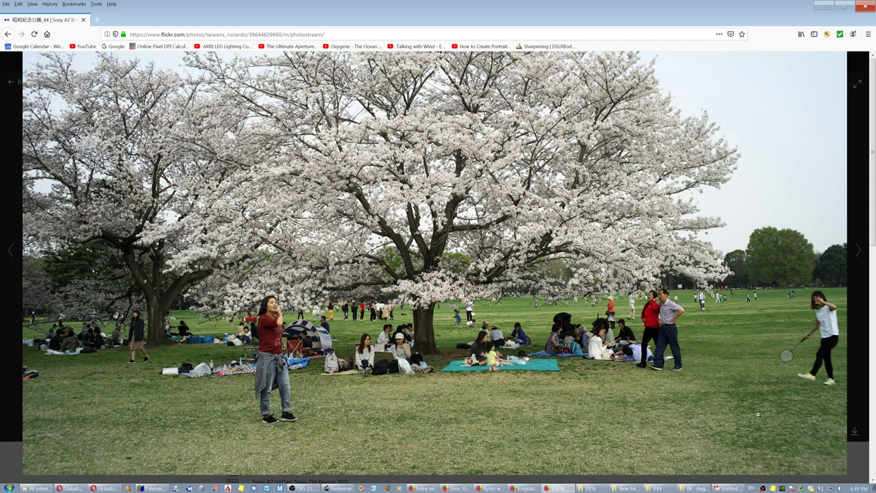
scroll(757, 413, "down", 5)
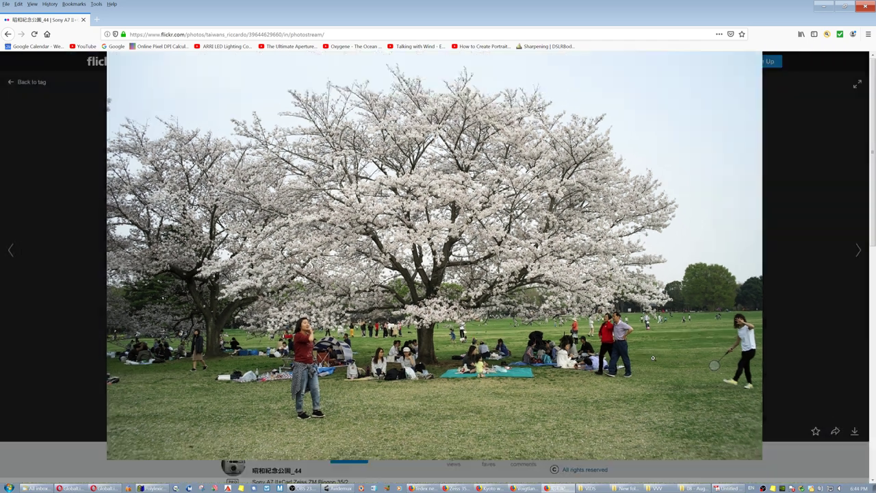
scroll(551, 415, "down", 1)
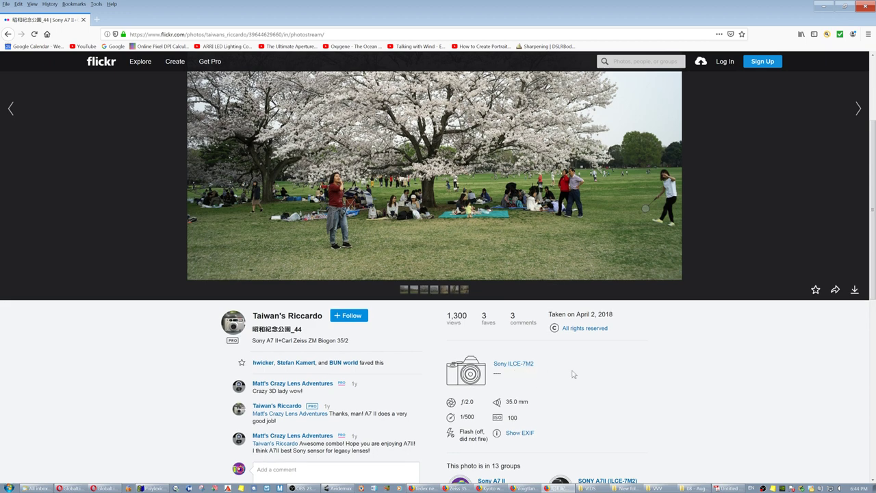
scroll(697, 422, "up", 3)
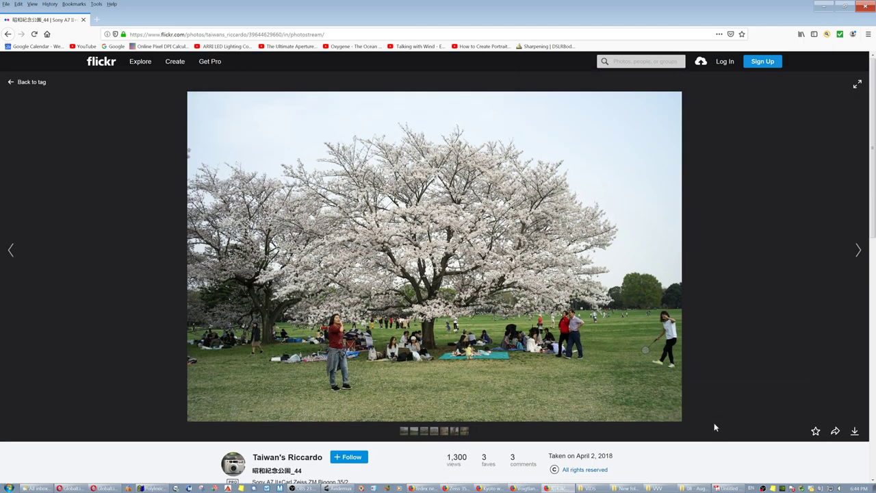
left_click(429, 320)
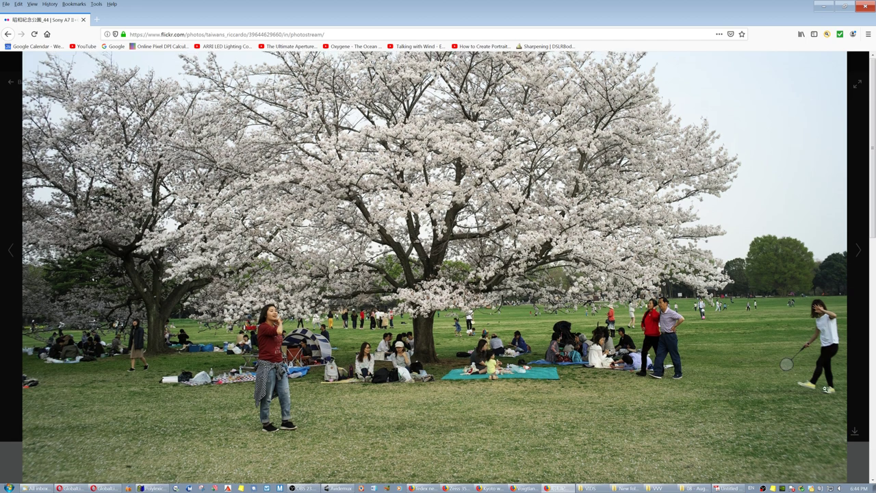
- Show the Acrobat 'What is POP?' slide, then switch to the browser with the Voigtlander red flower photo
key("alt+Tab")
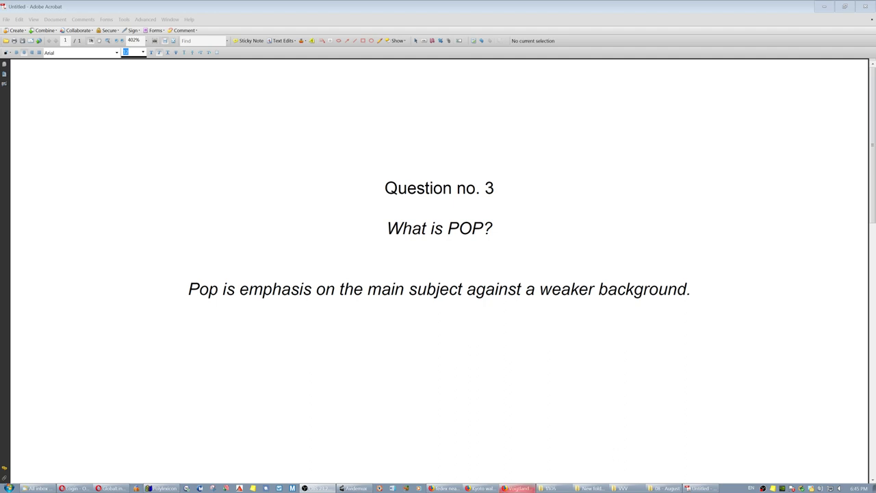
left_click(518, 487)
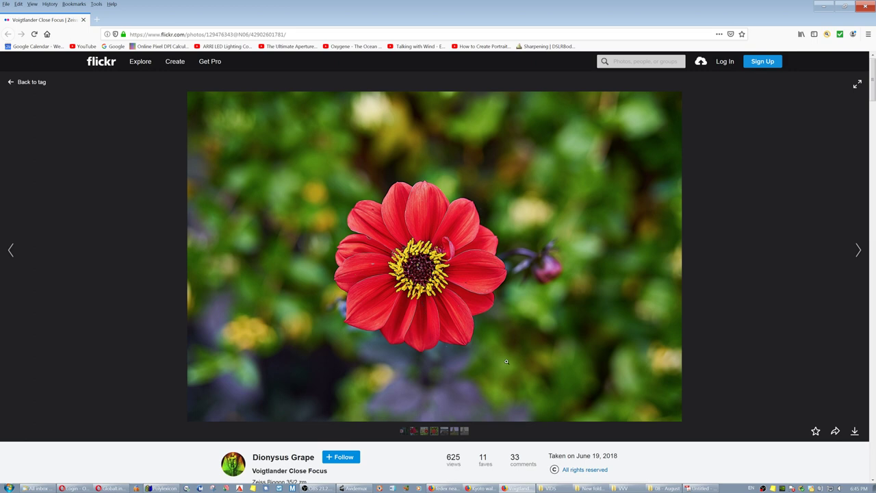
left_click(438, 265)
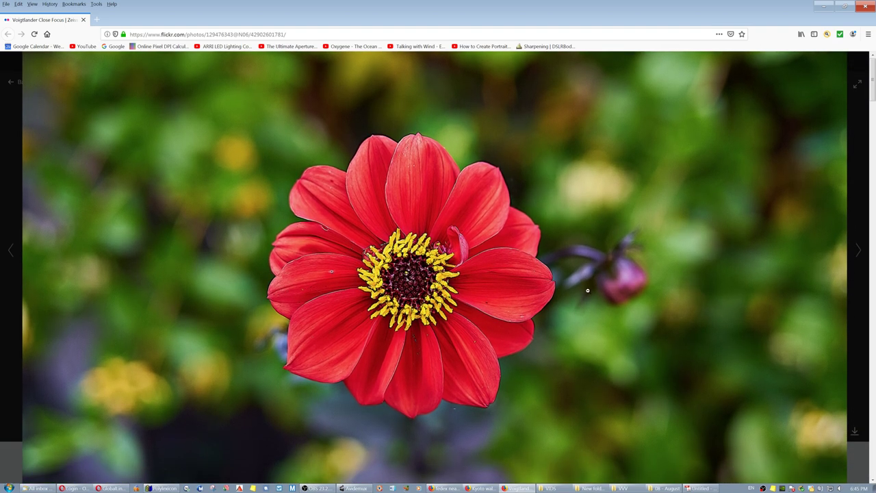
left_click(586, 298)
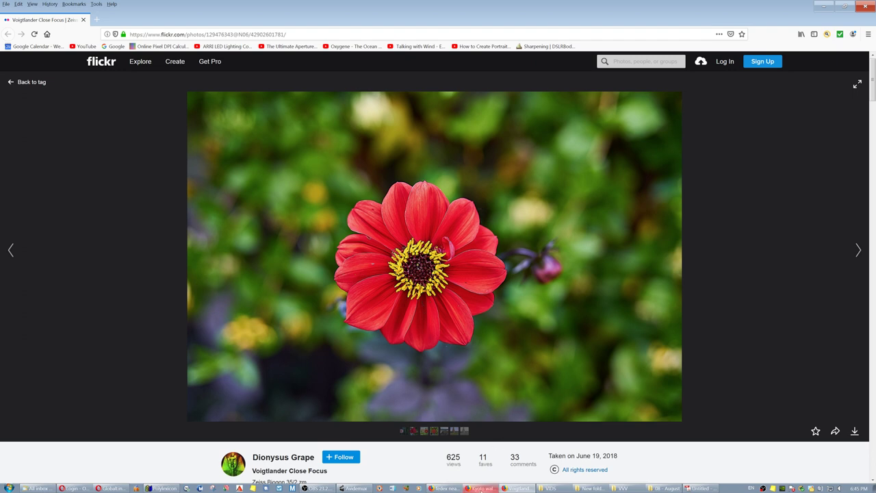
left_click(483, 488)
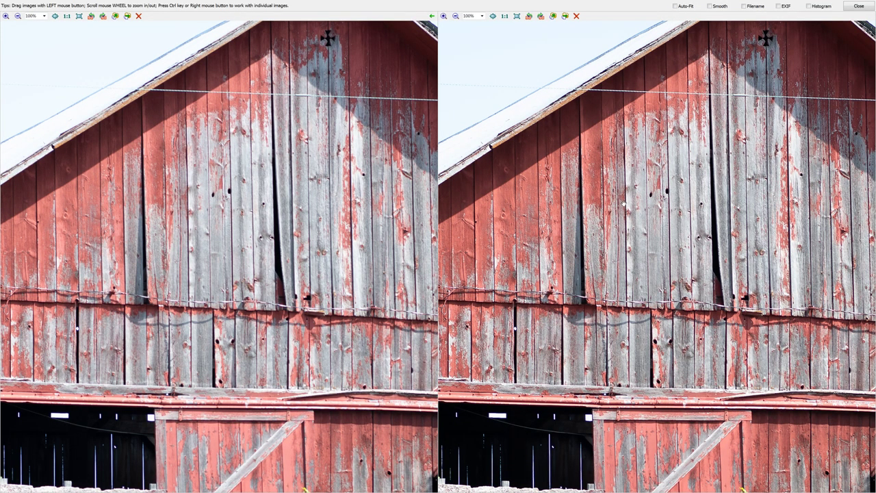
- Zoom both synced barn views to 200% and pan to the peeling boards below the roof edge
scroll(624, 189, "up", 3)
left_click_drag(624, 189, 633, 293)
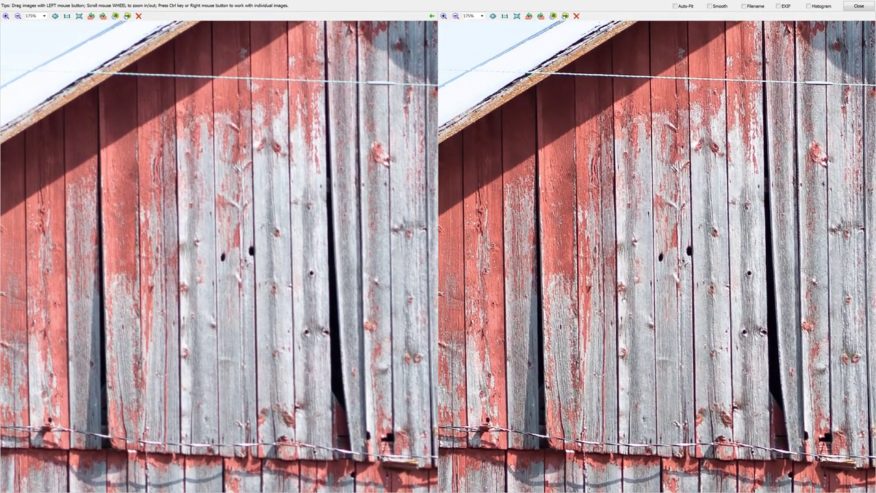
scroll(624, 299, "up", 1)
left_click_drag(624, 299, 637, 287)
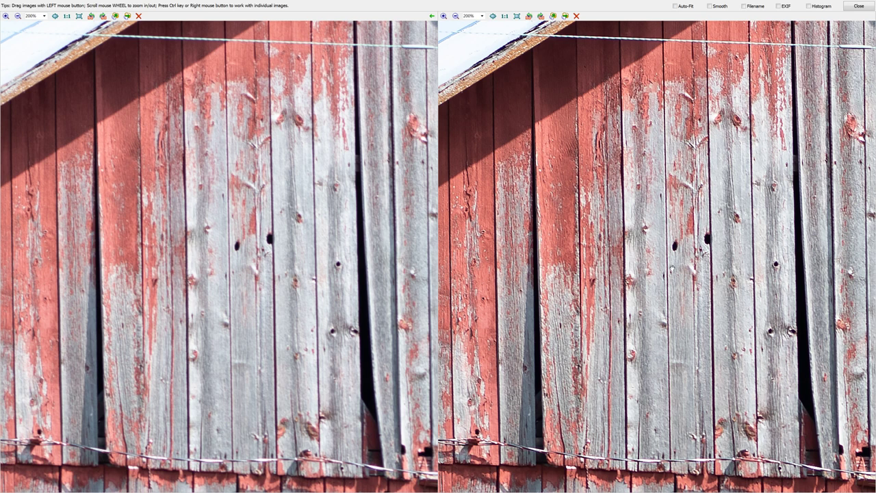
- Zoom both barn images further to 300% to compare the peeling paint and wood grain
scroll(672, 268, "up", 1)
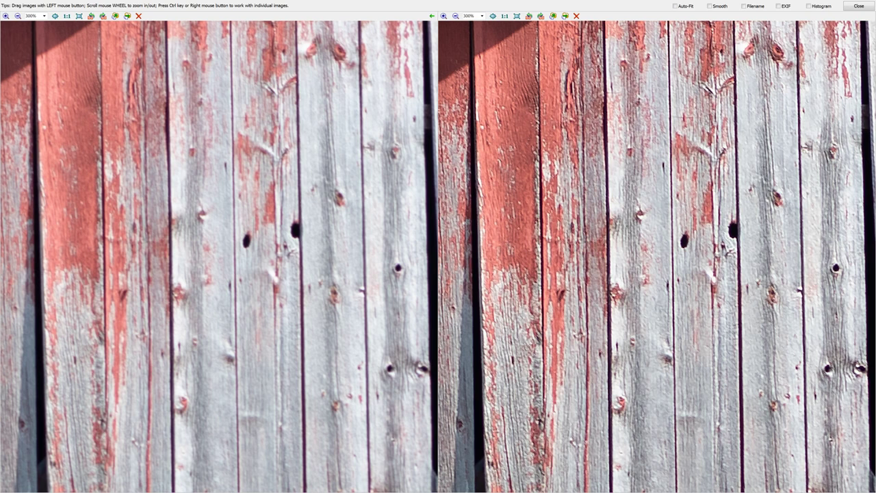